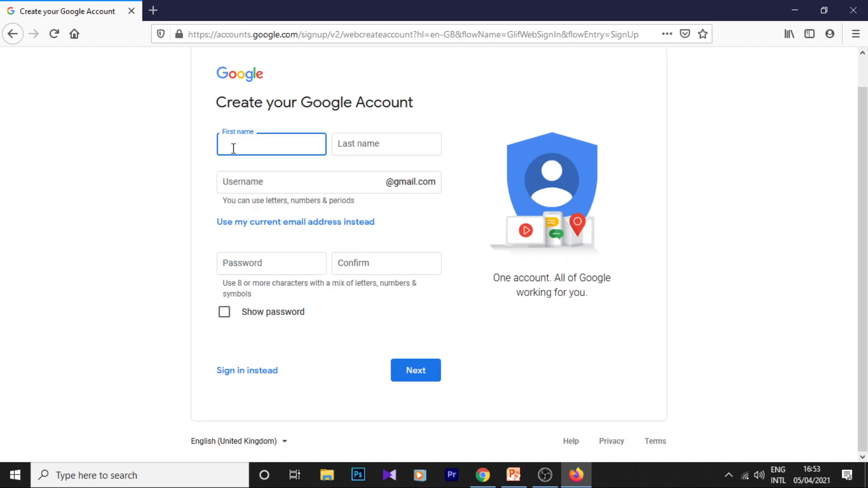
- Fill in the new Google Account form with first and last name, username, password and password confirmation, and submit it
text(Tech)
key(Tab)
text(Lobby)
click(280, 183)
text(T)
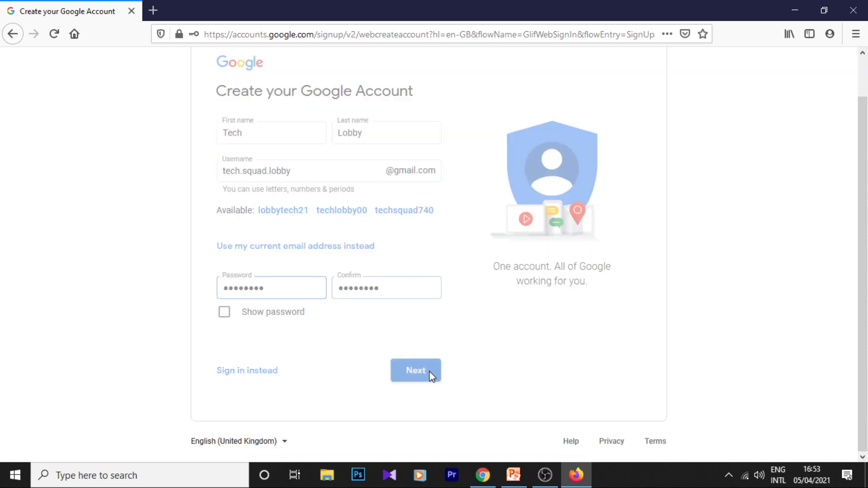
click(430, 374)
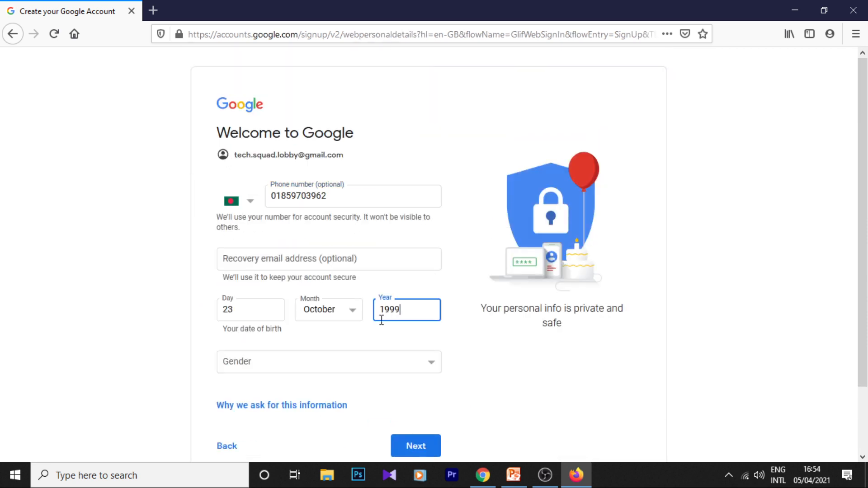
- Set the gender to Male on the account's personal details page and submit the details
click(312, 363)
click(311, 392)
scroll(311, 392, down, 1)
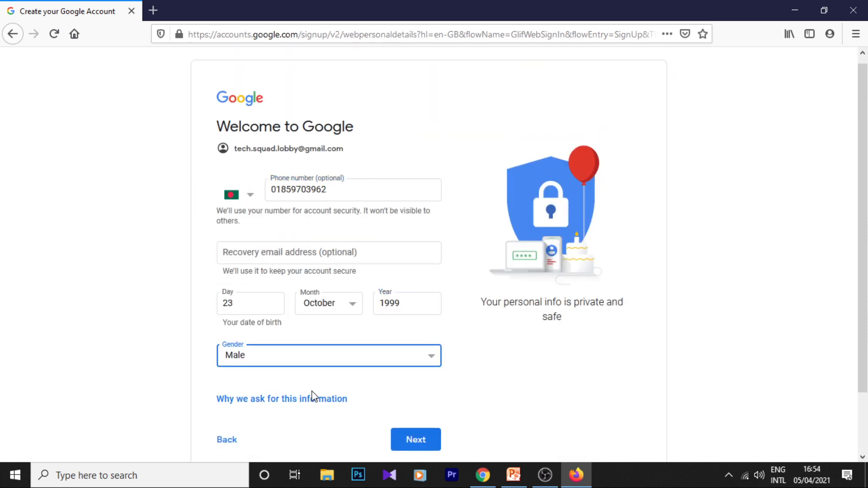
scroll(311, 370, up, 1)
scroll(315, 383, down, 2)
click(407, 382)
- Proceed to the end of Google's privacy and terms page and agree to the terms
click(227, 335)
scroll(450, 387, down, 10)
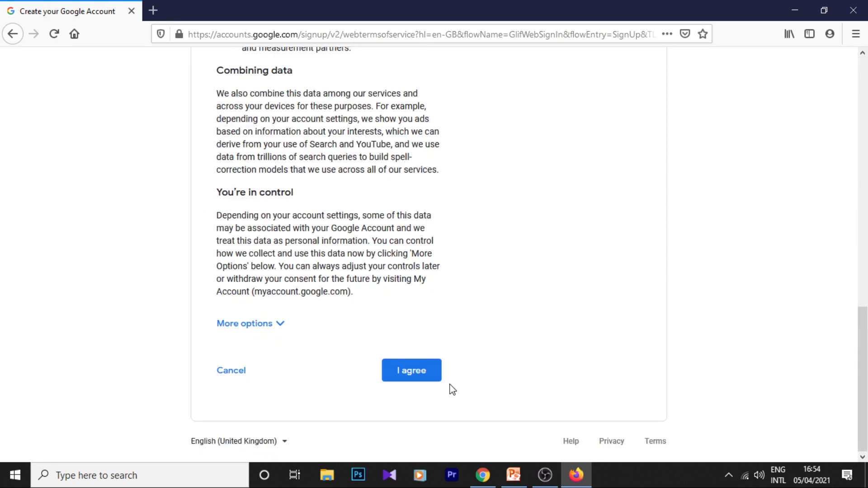
click(427, 366)
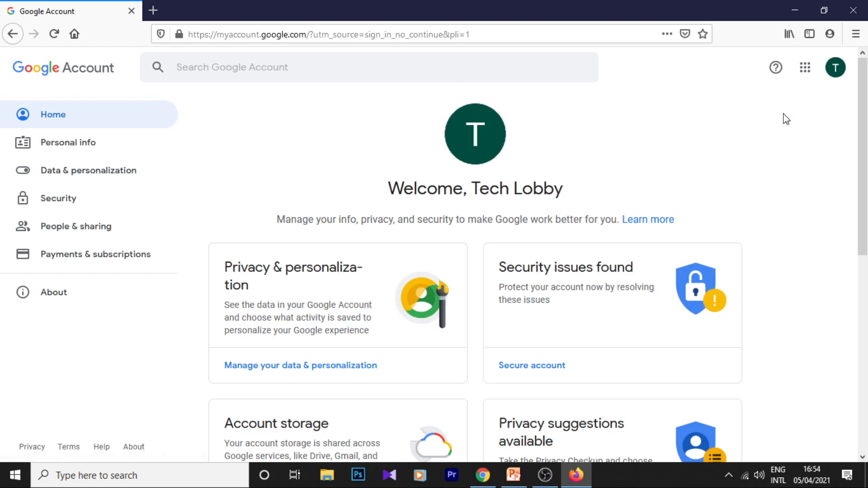
- Open youtube.com in a new browser tab and sign in with the new Google Account
click(153, 10)
text(youtube.com/)
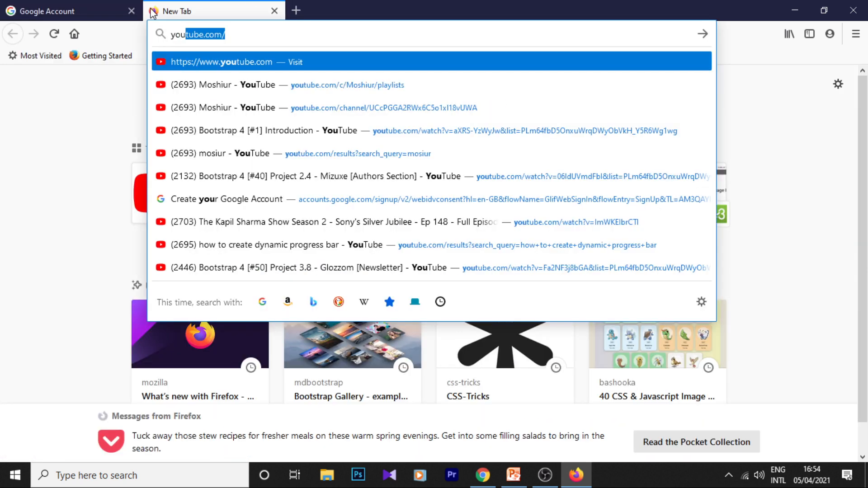
key(Return)
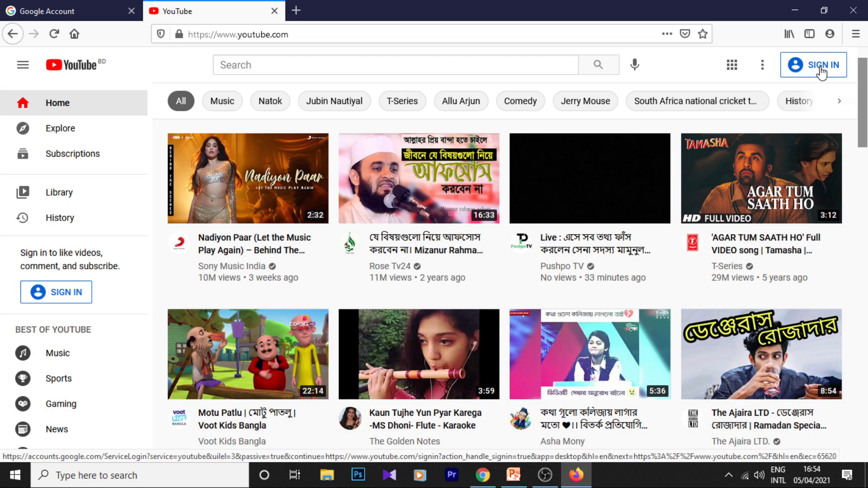
click(821, 67)
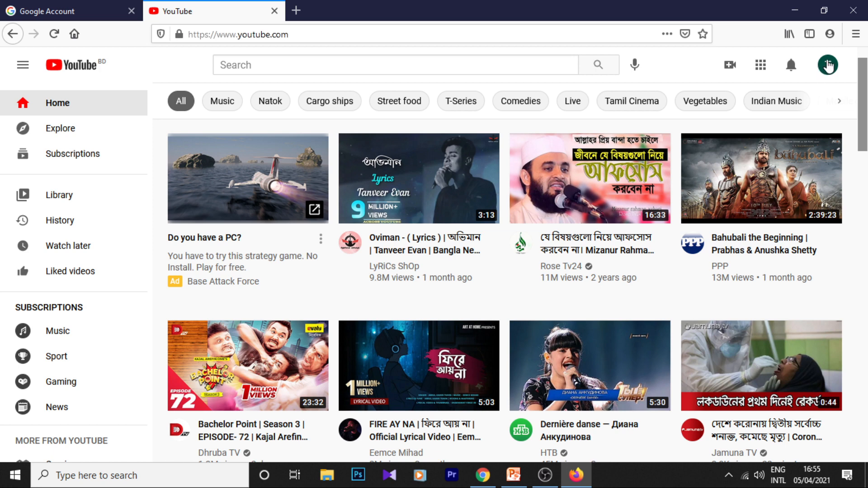
- Create a YouTube channel with the custom name option, naming it Technology Hub and acknowledging the new account's separate settings
click(829, 67)
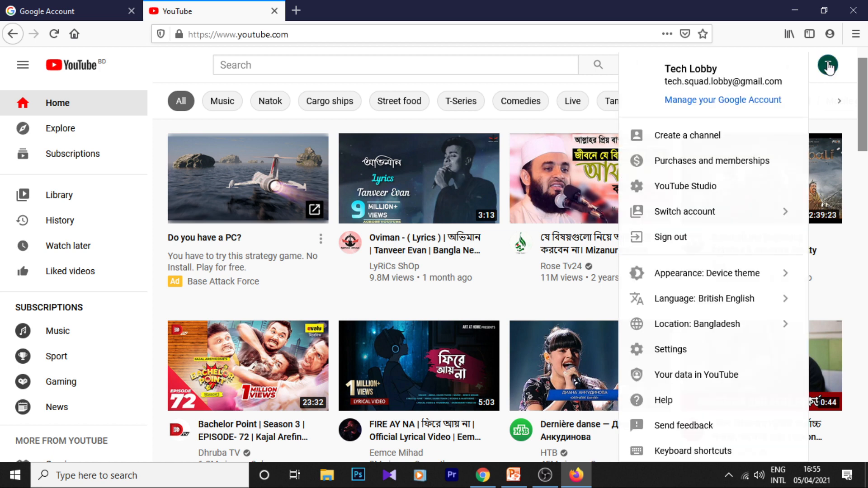
click(721, 137)
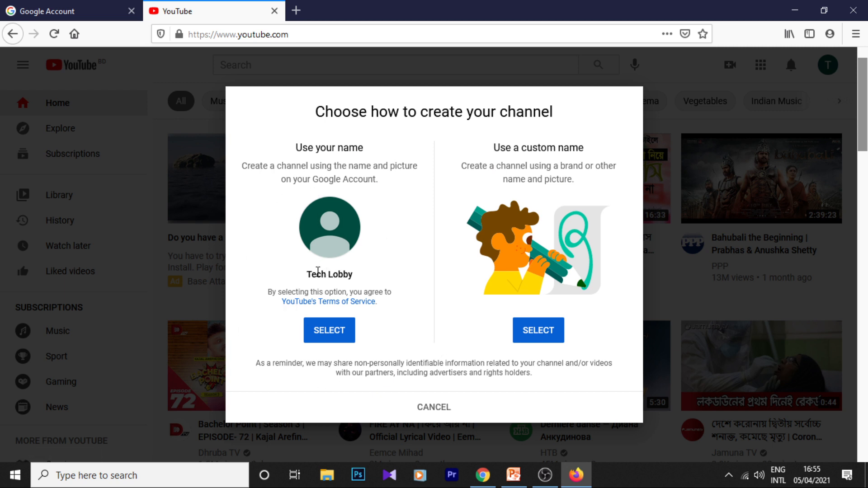
drag(312, 274, 354, 274)
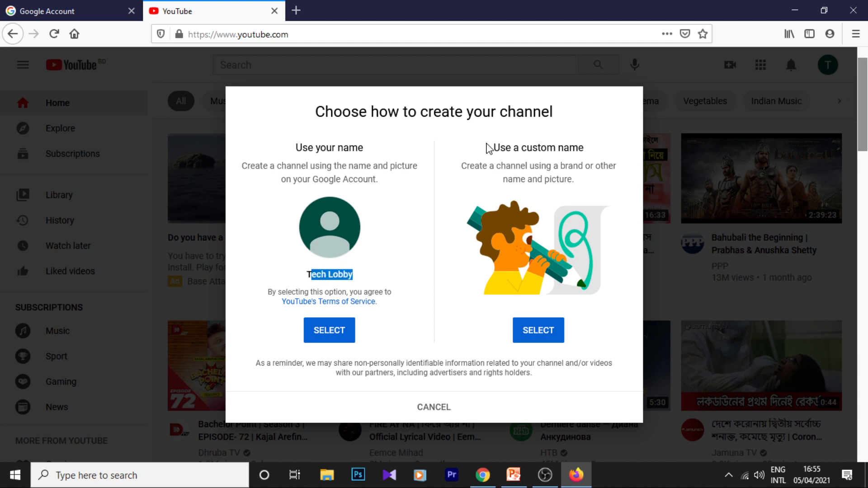
drag(521, 147, 585, 147)
drag(487, 165, 591, 165)
click(589, 145)
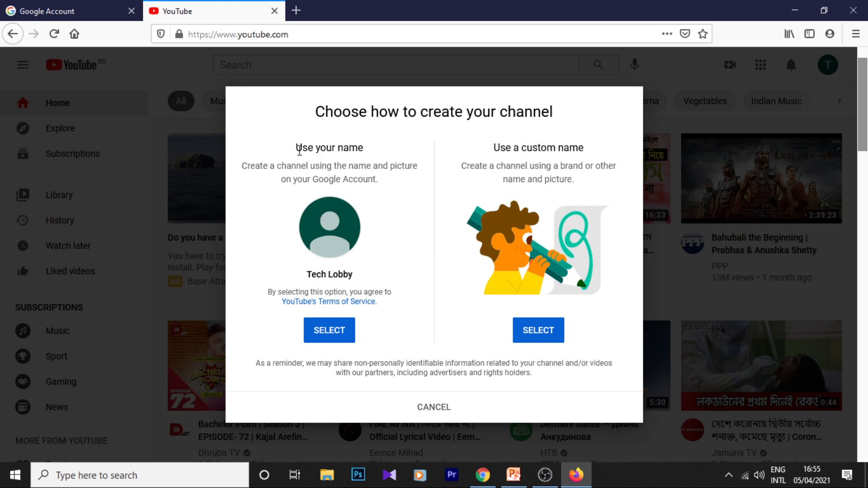
drag(297, 166, 344, 147)
click(367, 153)
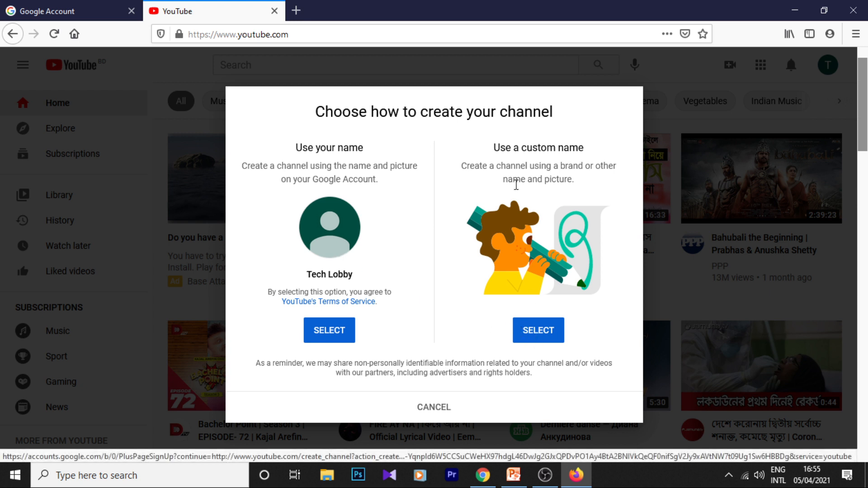
click(538, 331)
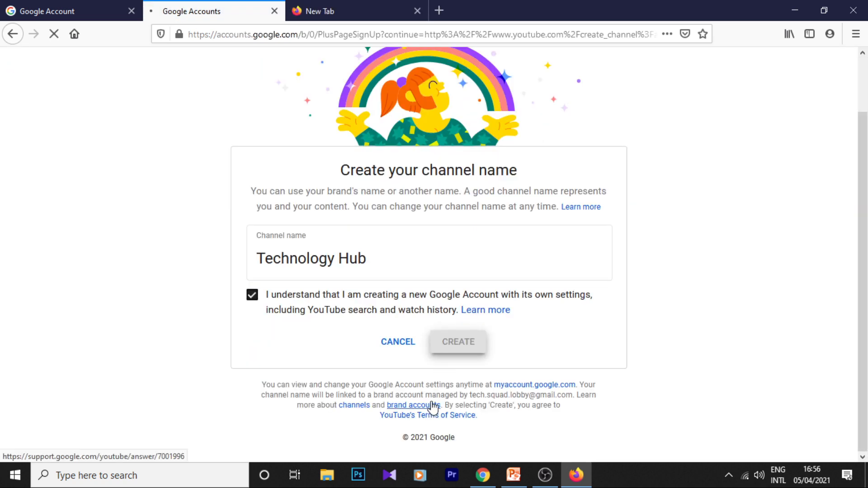
- Look through the channel setup page and skip adding a profile picture, description and site links
scroll(269, 221, down, 5)
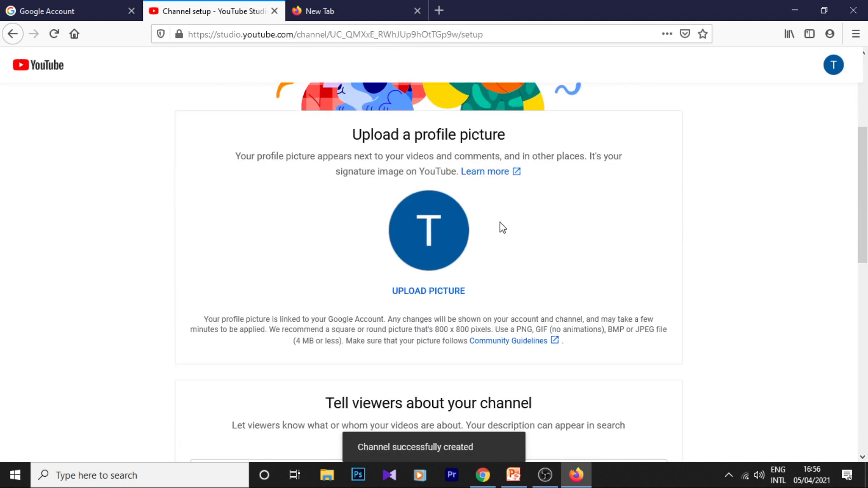
scroll(295, 204, down, 2)
scroll(295, 204, down, 7)
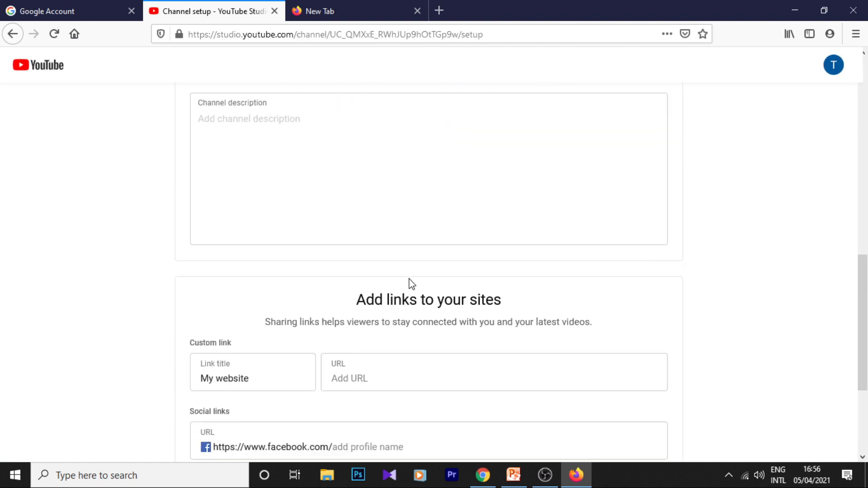
scroll(414, 284, down, 2)
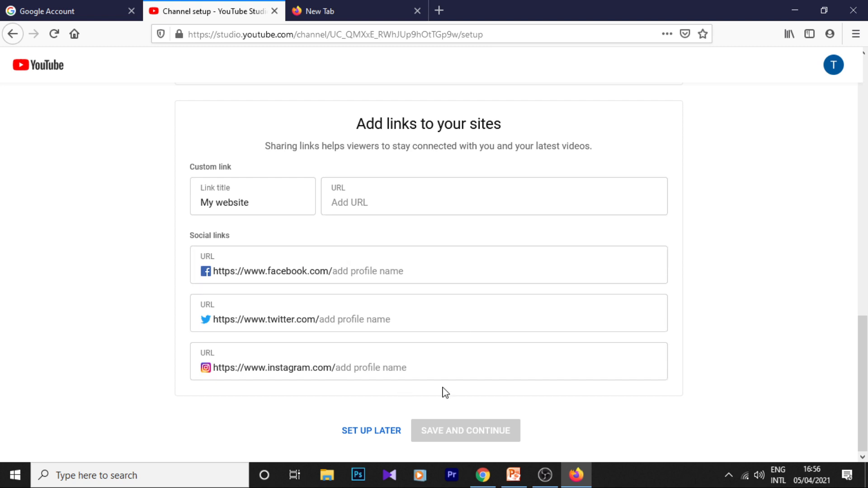
scroll(452, 385, up, 3)
scroll(453, 383, down, 1)
scroll(454, 382, down, 2)
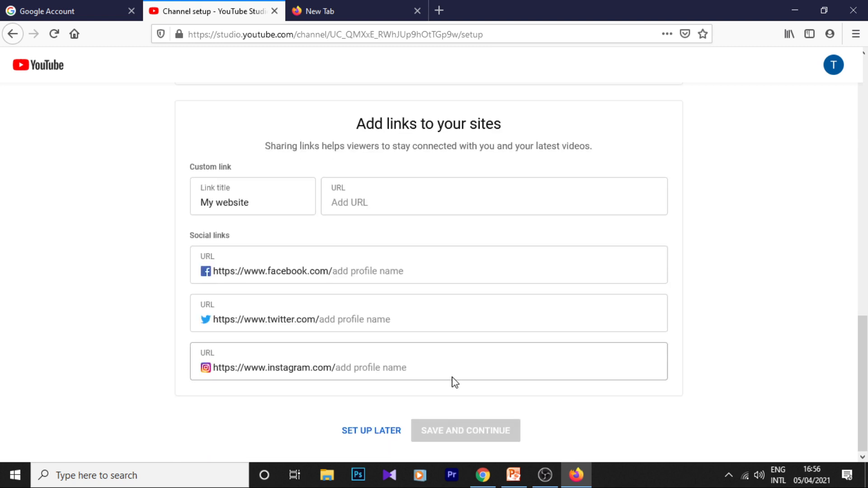
click(382, 437)
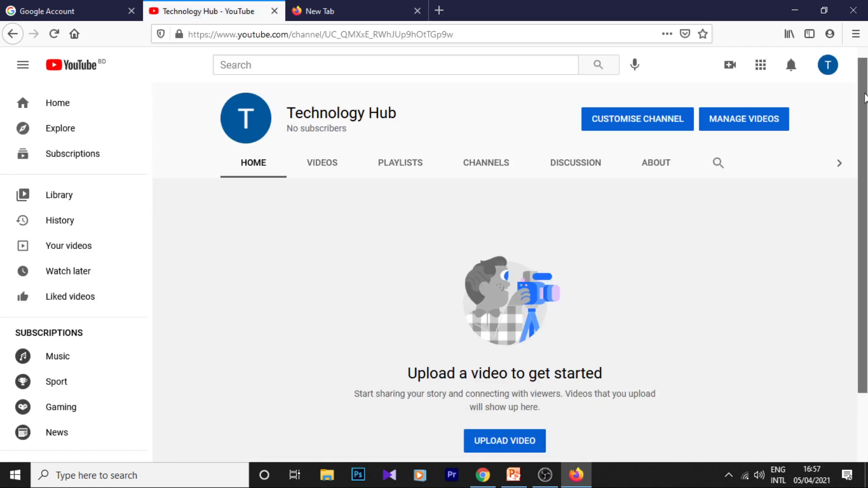
- Open the Technology Hub channel from the account options and look over its home page
click(828, 65)
click(714, 133)
scroll(771, 258, down, 3)
scroll(496, 246, up, 3)
scroll(741, 190, down, 3)
drag(452, 343, 600, 405)
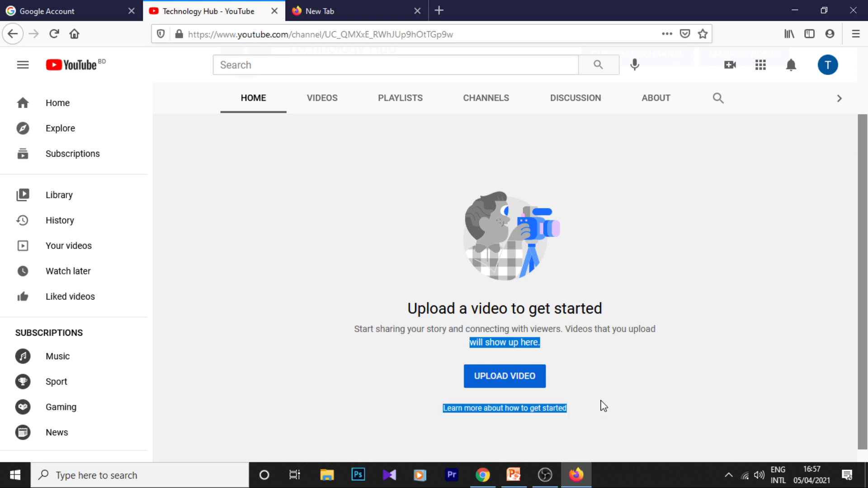
click(633, 368)
scroll(633, 368, up, 3)
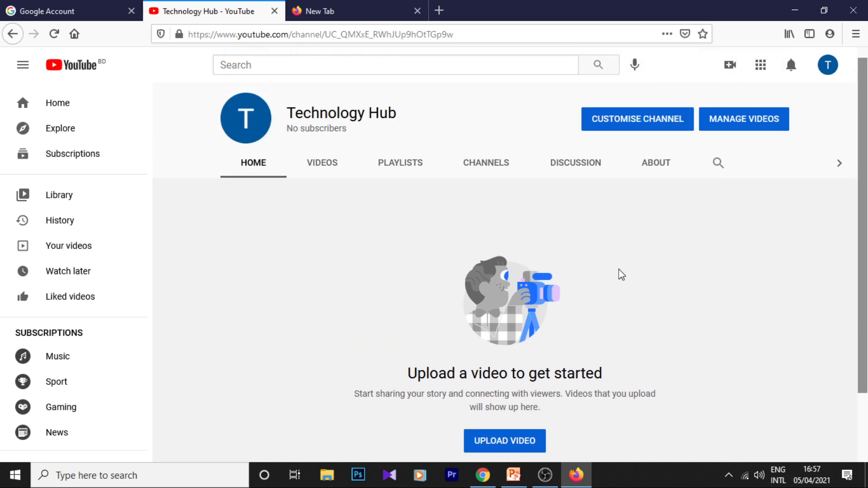
- Open the channel customisation page and review its layout and branding settings
click(624, 121)
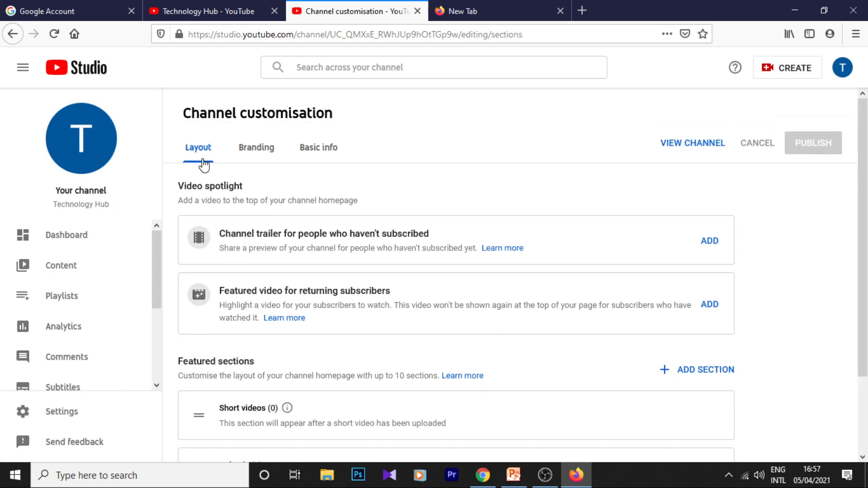
scroll(395, 159, down, 3)
scroll(329, 316, up, 2)
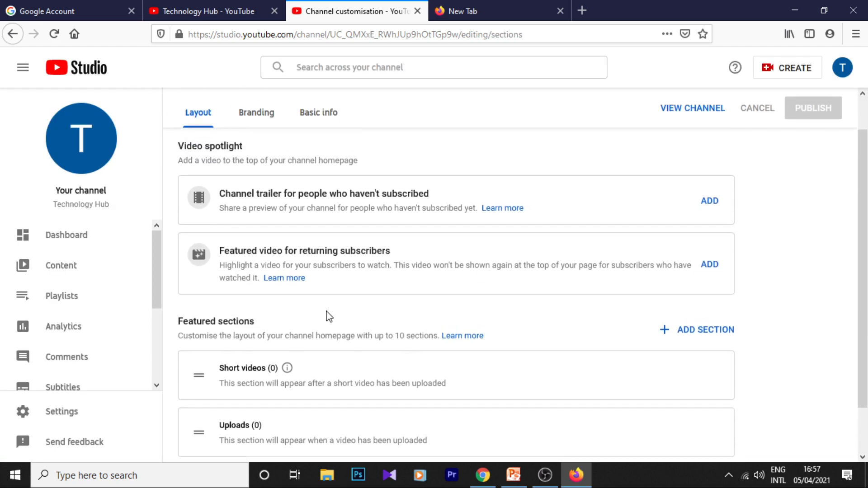
click(257, 112)
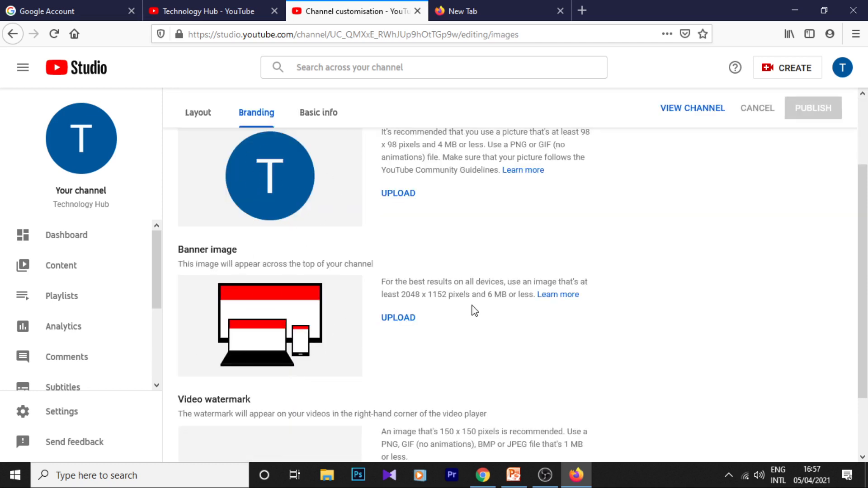
scroll(403, 271, up, 3)
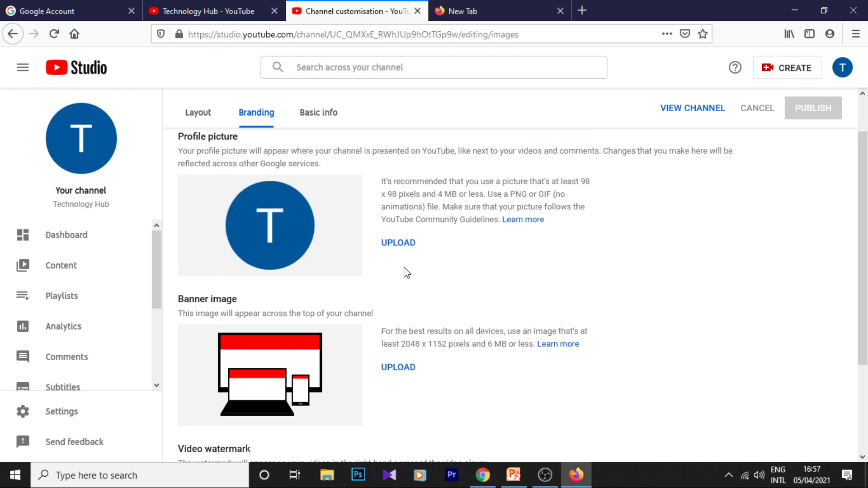
- Review the channel's basic info settings, including description, channel URL, links and contact email
click(330, 145)
scroll(243, 223, down, 1)
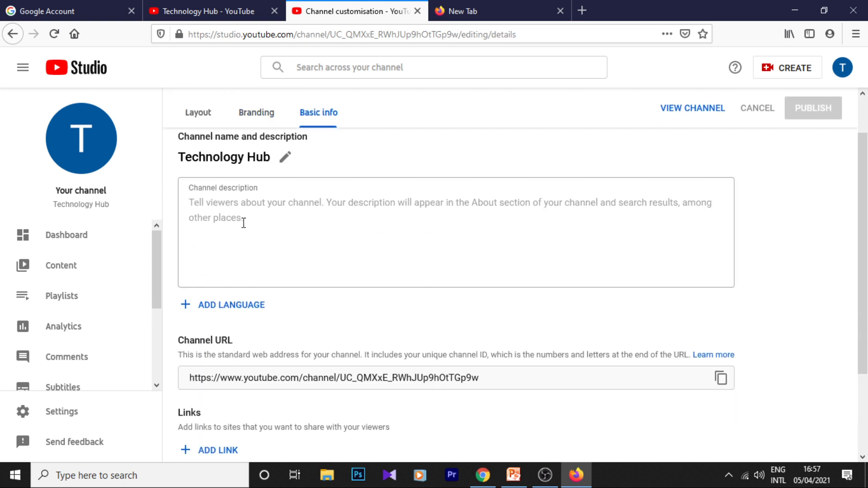
scroll(464, 215, down, 2)
scroll(438, 282, down, 1)
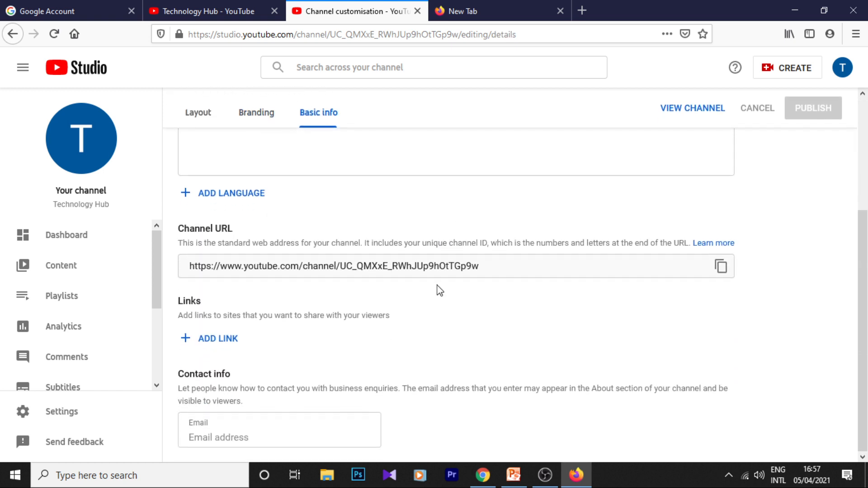
scroll(245, 405, up, 3)
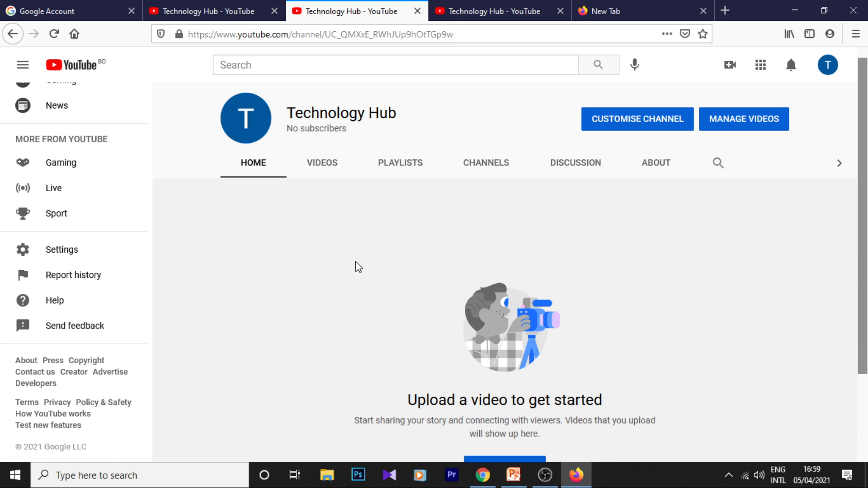
- Open the YouTube account settings from the channel page and review the channel, manager and account options
scroll(77, 222, up, 10)
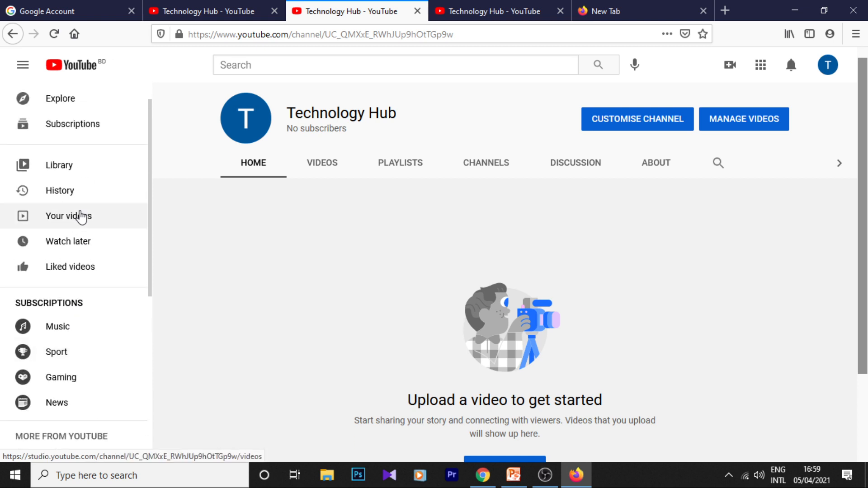
scroll(80, 217, up, 1)
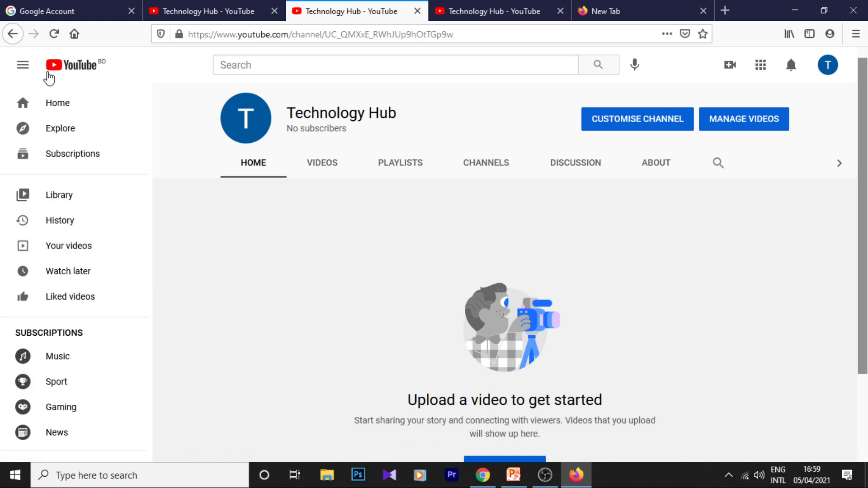
click(829, 66)
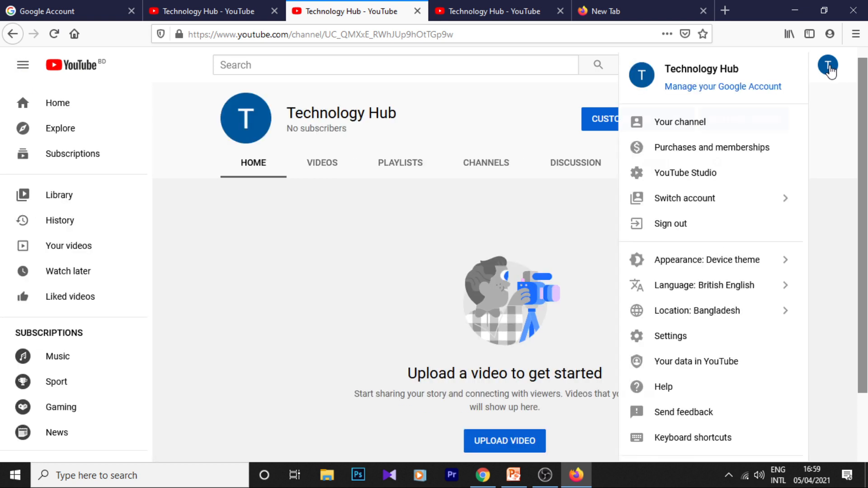
click(695, 338)
scroll(404, 193, down, 2)
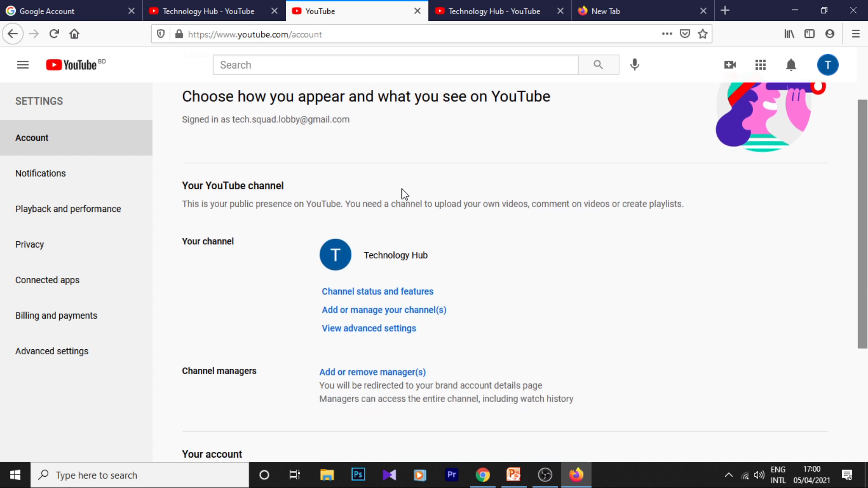
scroll(403, 194, down, 2)
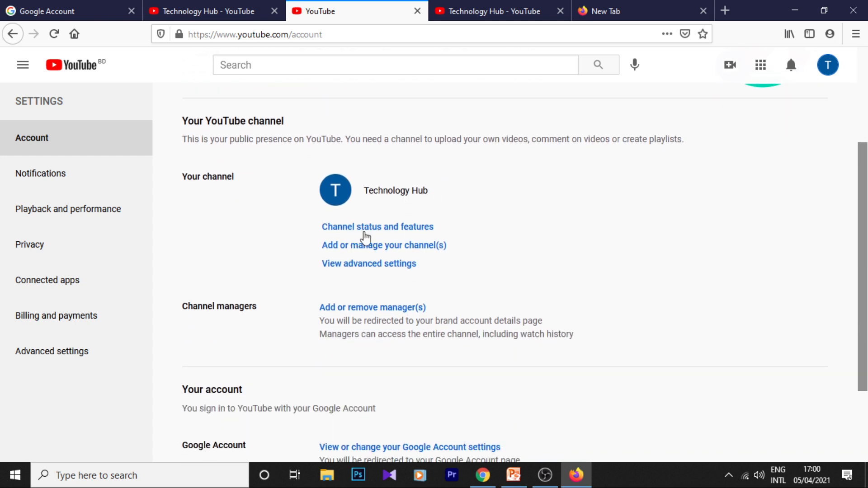
scroll(451, 250, down, 2)
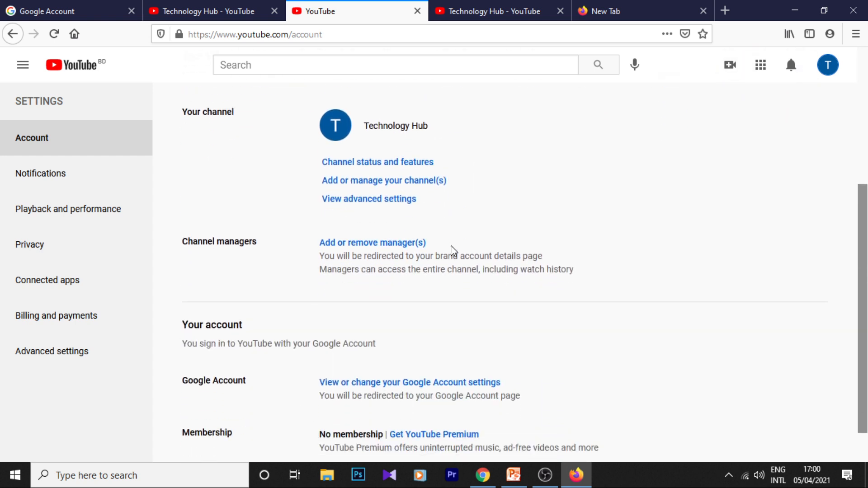
scroll(454, 250, up, 2)
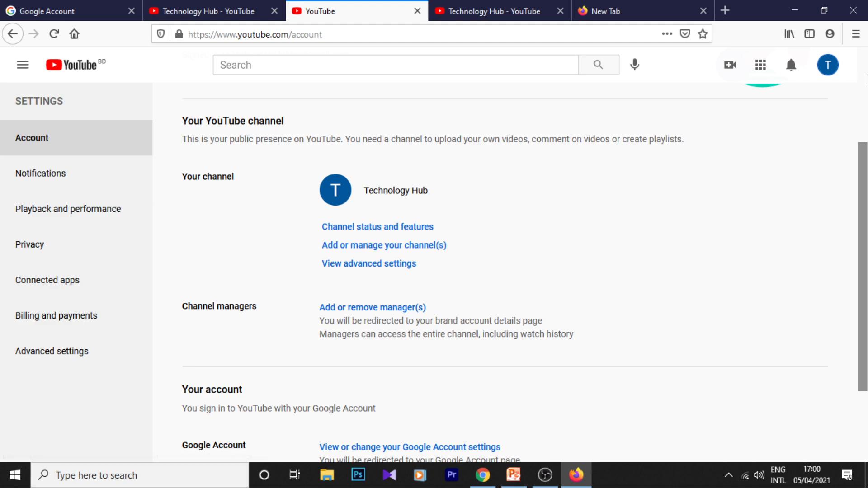
- Open the page for adding or managing channels and close the extra Technology Hub and blank browser tabs
click(434, 245)
click(575, 9)
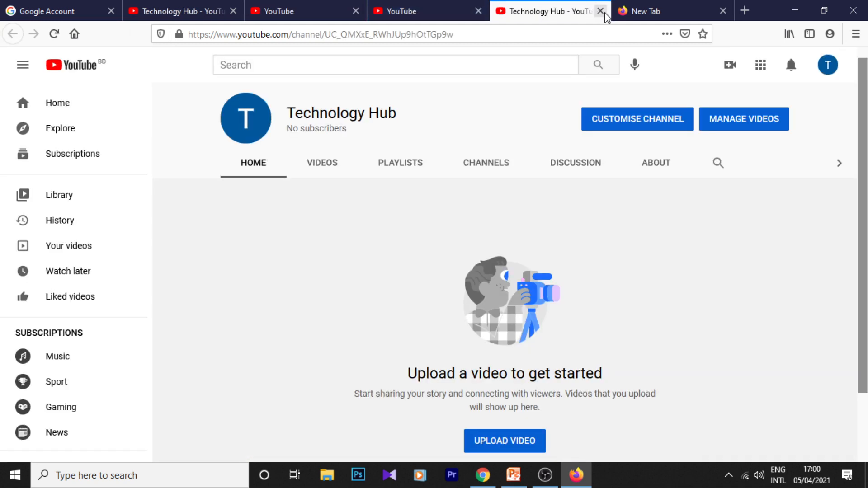
click(600, 11)
click(601, 11)
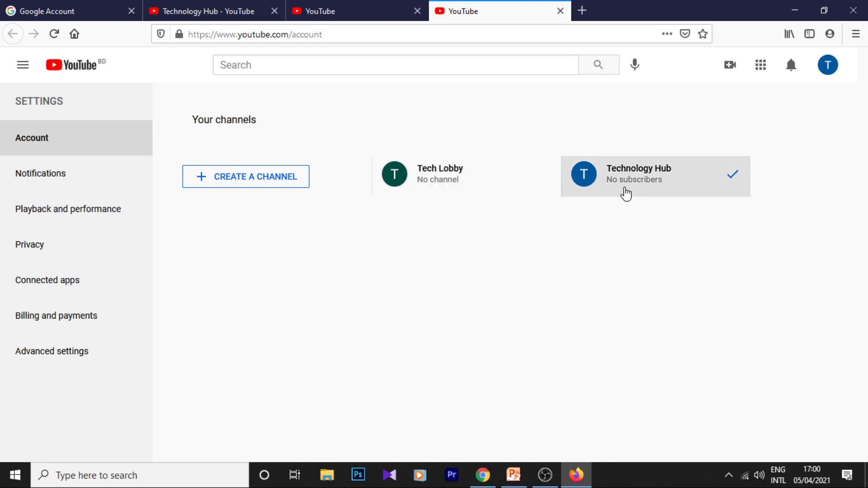
- Try to create another channel with the Brand Account name "Technology sbs", and return from the phone verification form to the account settings
click(264, 184)
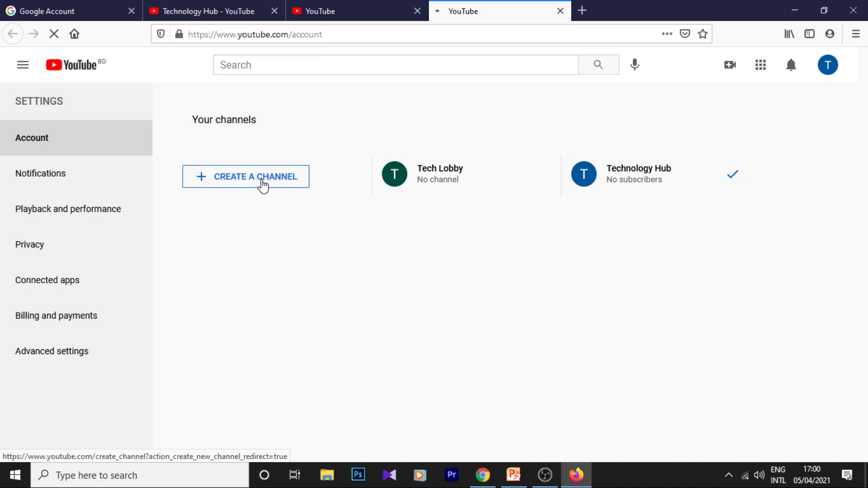
click(312, 260)
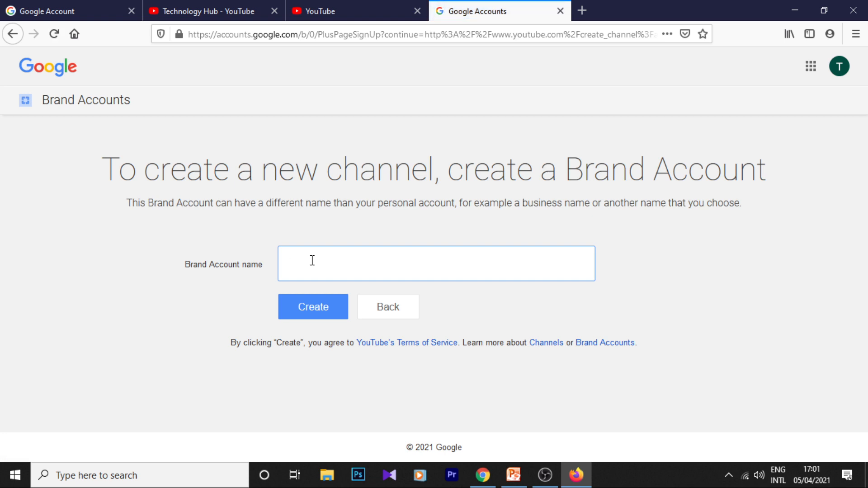
text(Technology sbs)
click(297, 316)
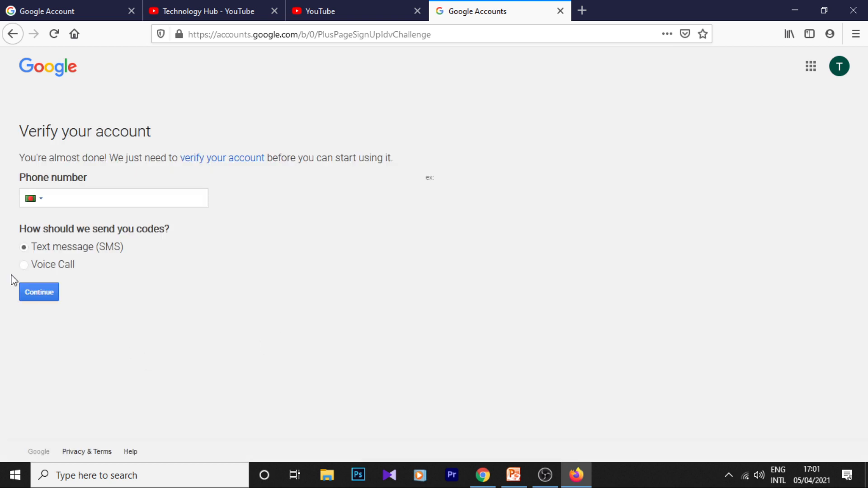
click(39, 291)
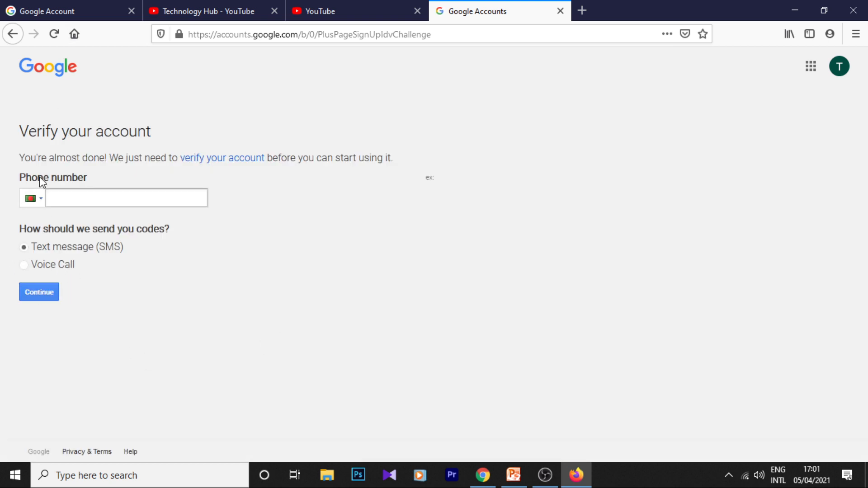
click(72, 197)
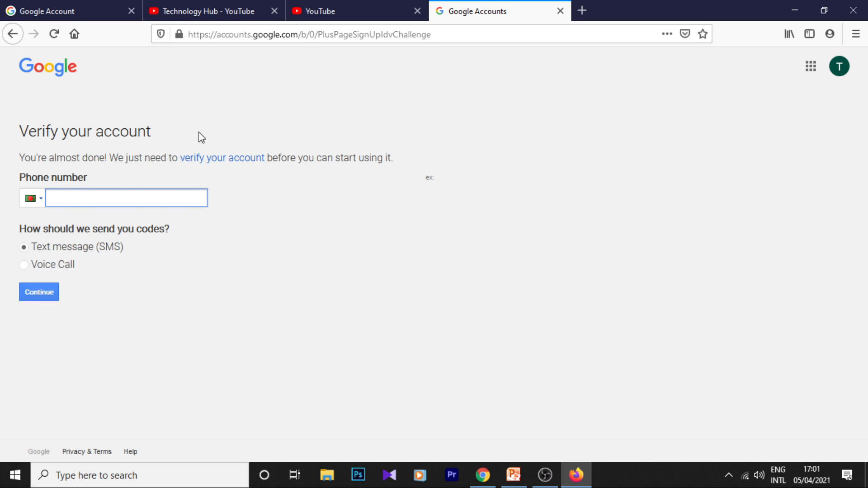
key(alt+Left)
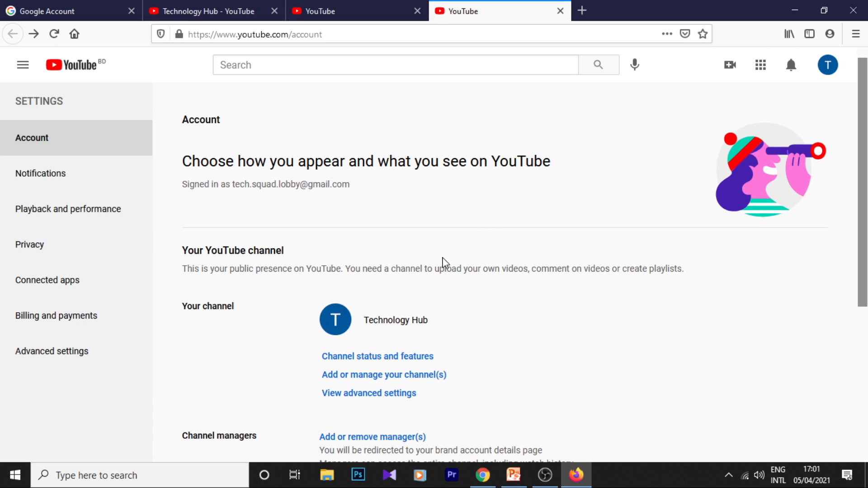
- Reopen the YouTube account settings and open the status and features page of the Technology Hub channel
click(828, 65)
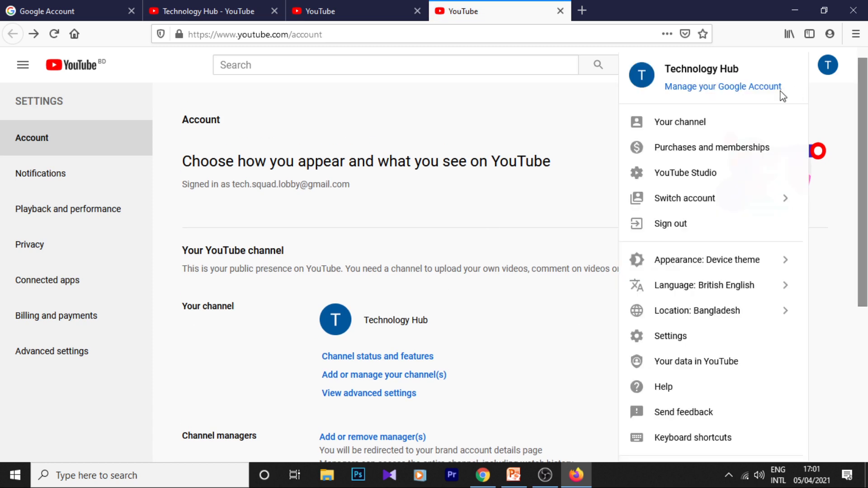
click(827, 65)
click(828, 65)
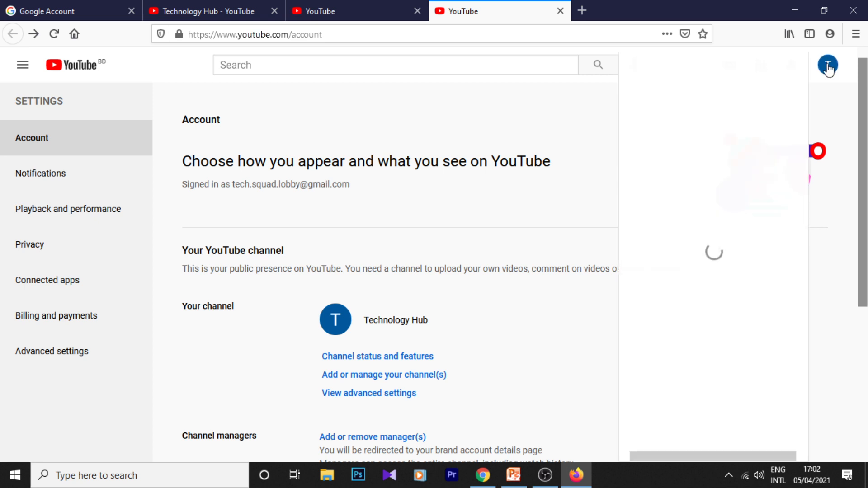
scroll(709, 360, down, 1)
click(696, 312)
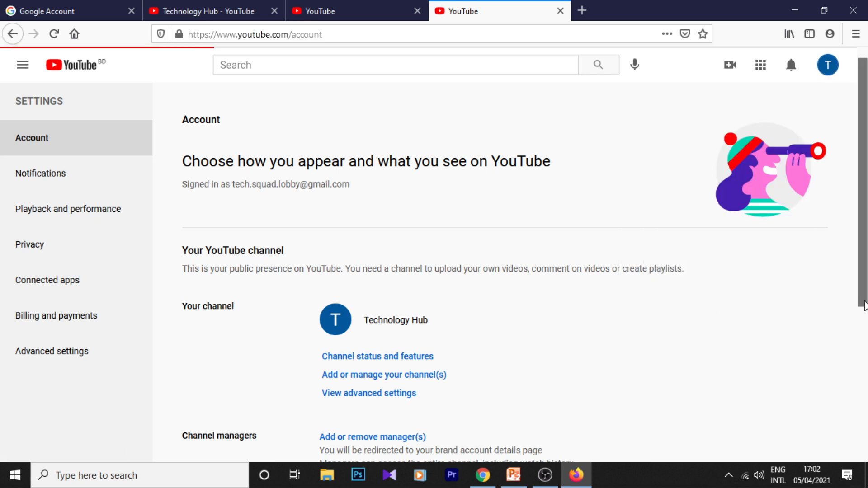
scroll(331, 237, down, 3)
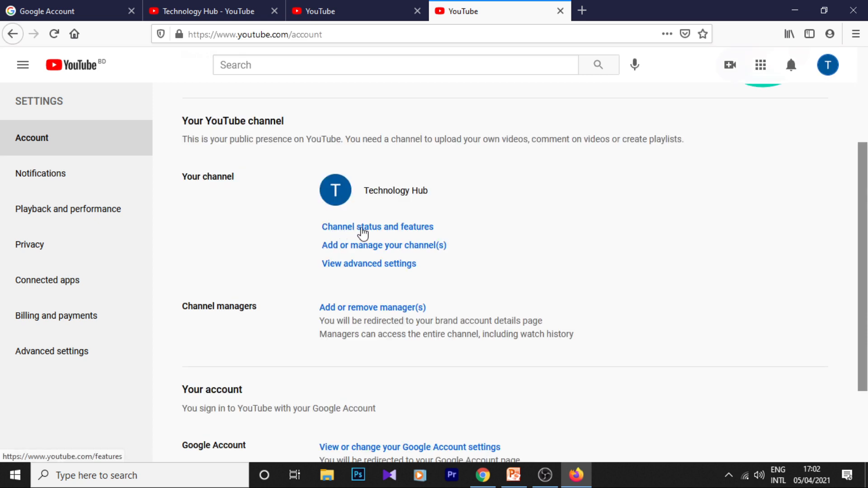
click(415, 235)
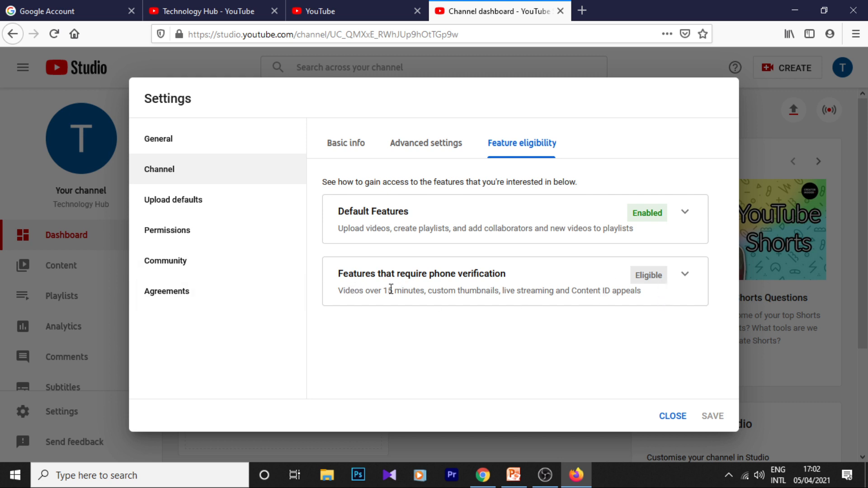
- Review the features that require phone verification and expand their details and requirements
drag(340, 291, 647, 302)
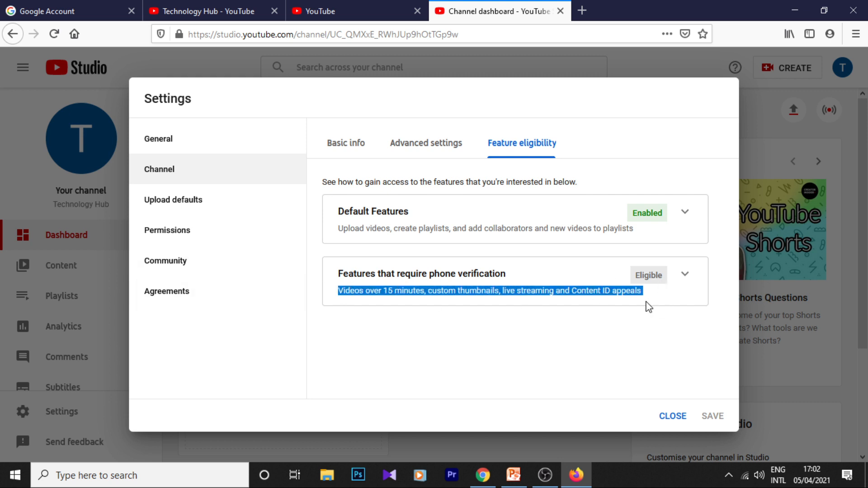
click(500, 335)
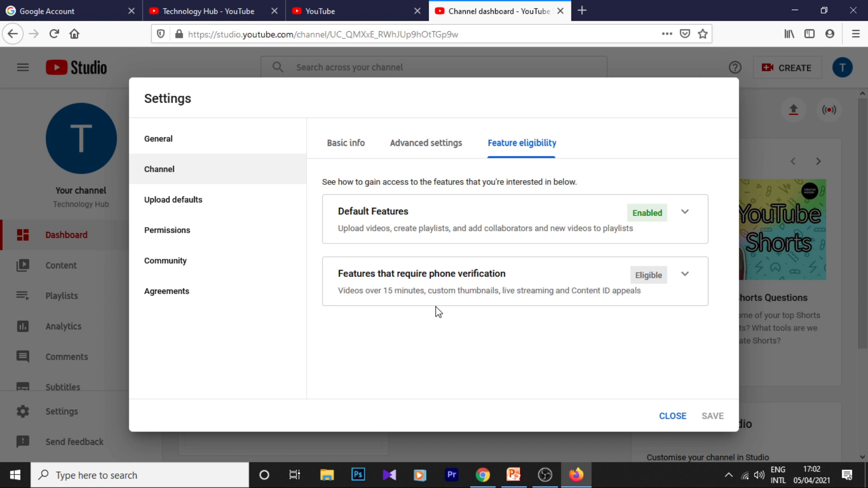
drag(358, 291, 493, 292)
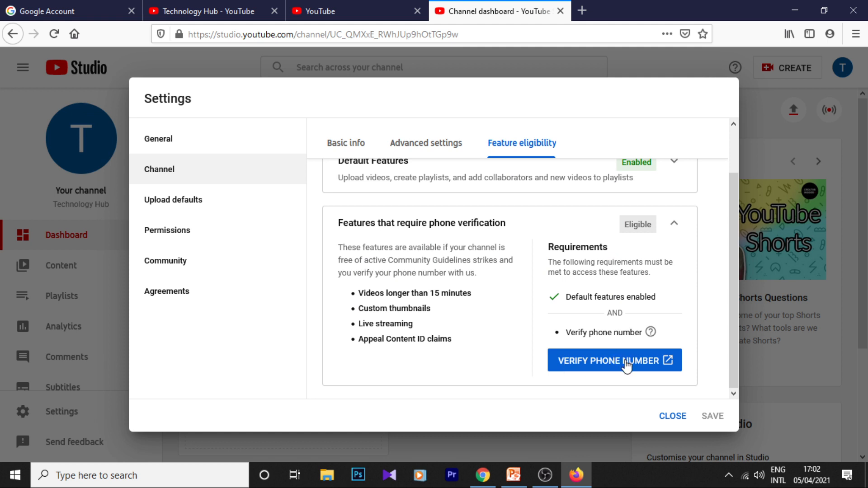
- Open the phone verification form, review its code delivery, country (Bangladesh) and phone number fields, and return to the feature eligibility settings
click(627, 366)
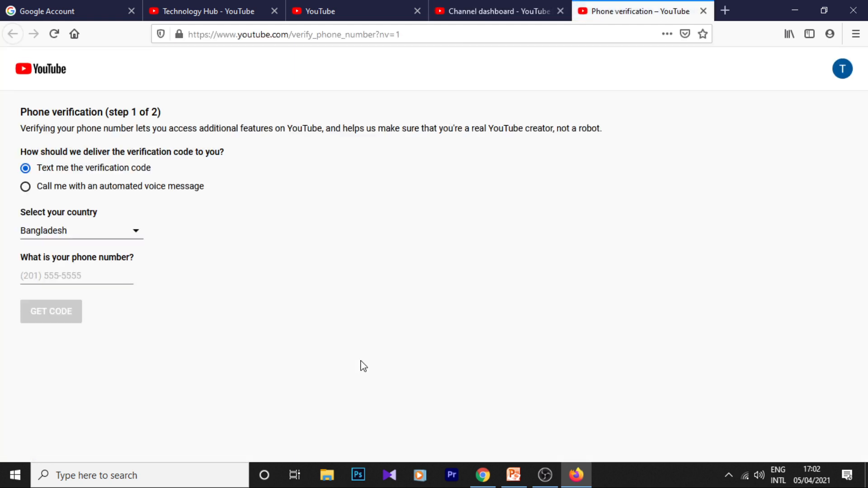
drag(41, 167, 118, 195)
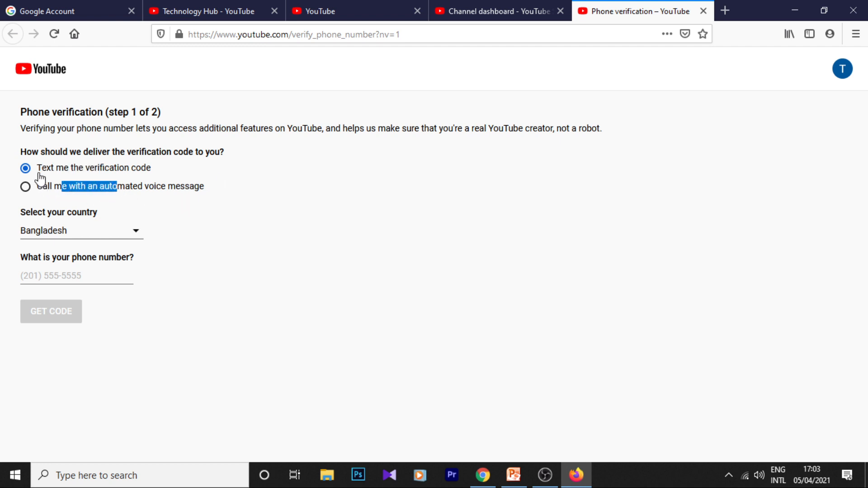
click(14, 160)
click(119, 232)
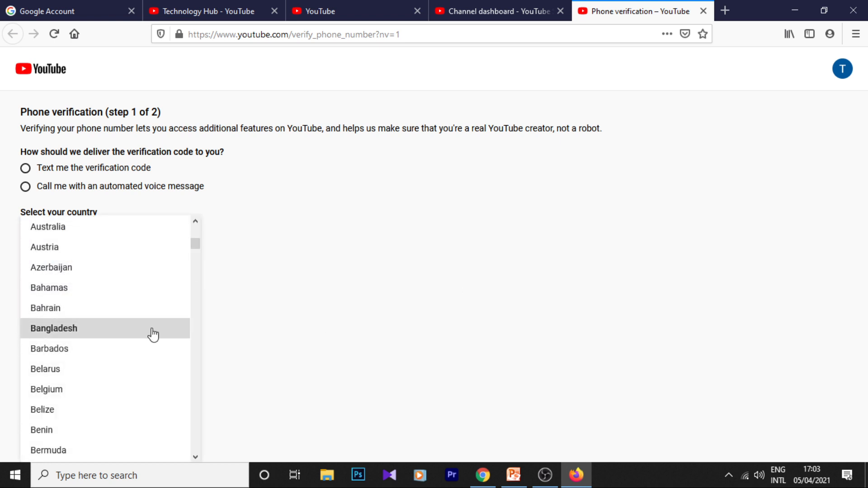
click(113, 333)
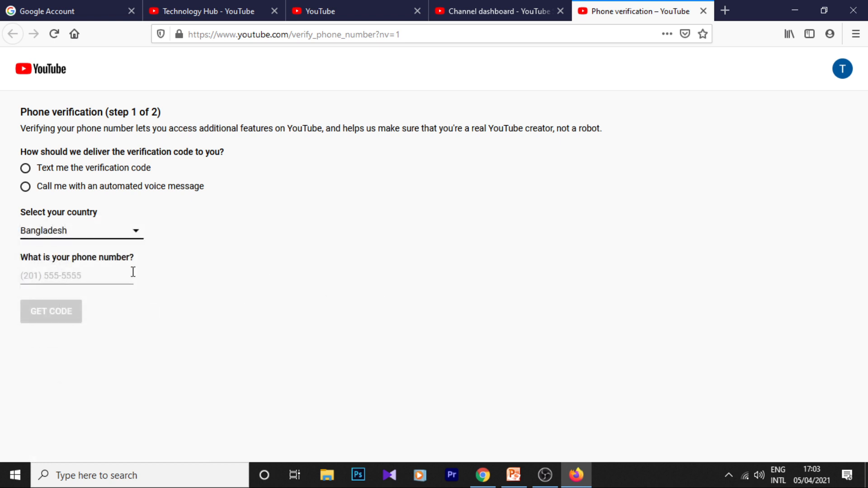
click(59, 276)
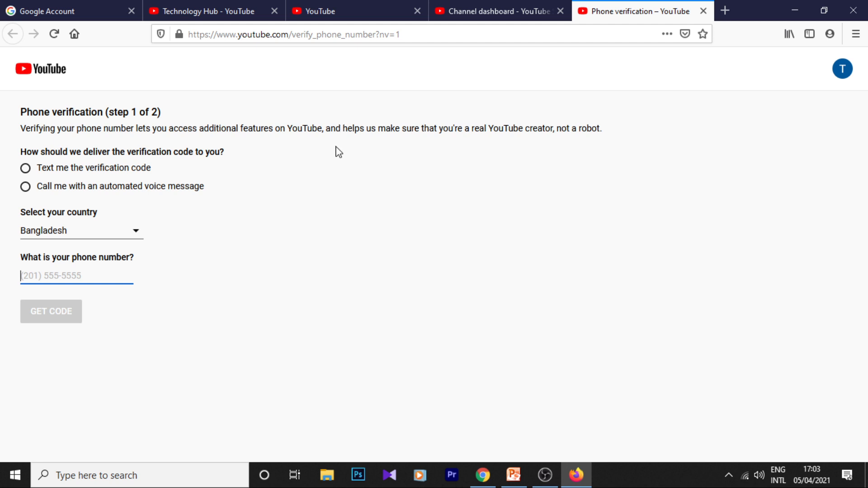
click(498, 6)
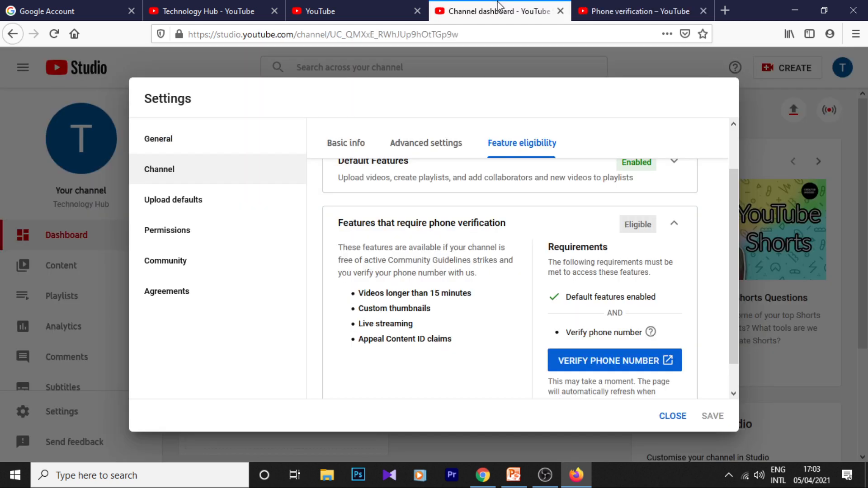